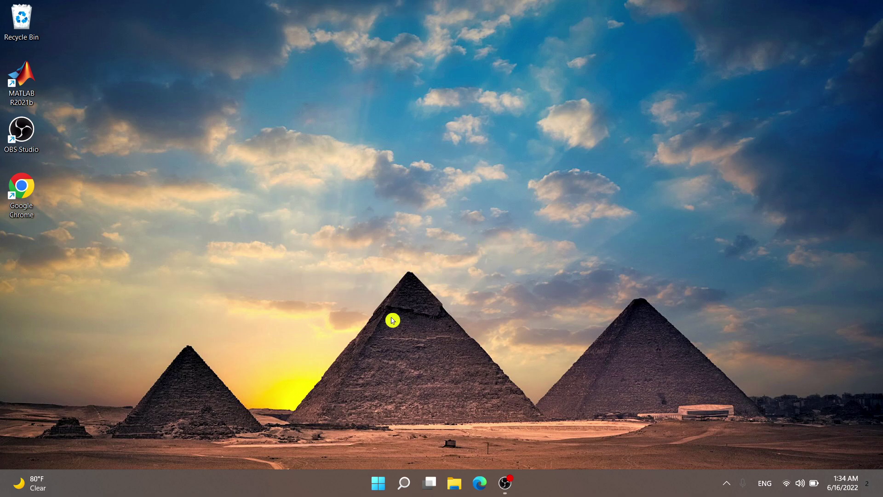
Step: Open the Start menu from the taskbar Start button
{"action": "left_click", "coordinate": [381, 486]}
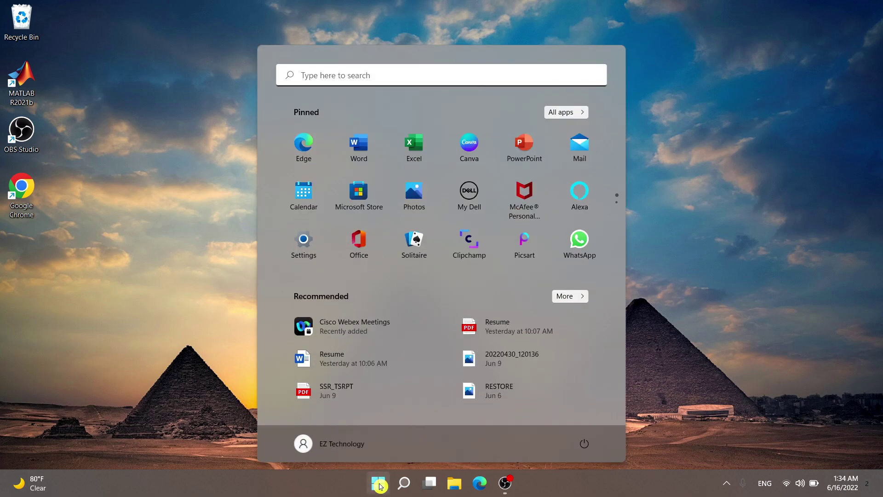
{"action": "type", "text": "t"}
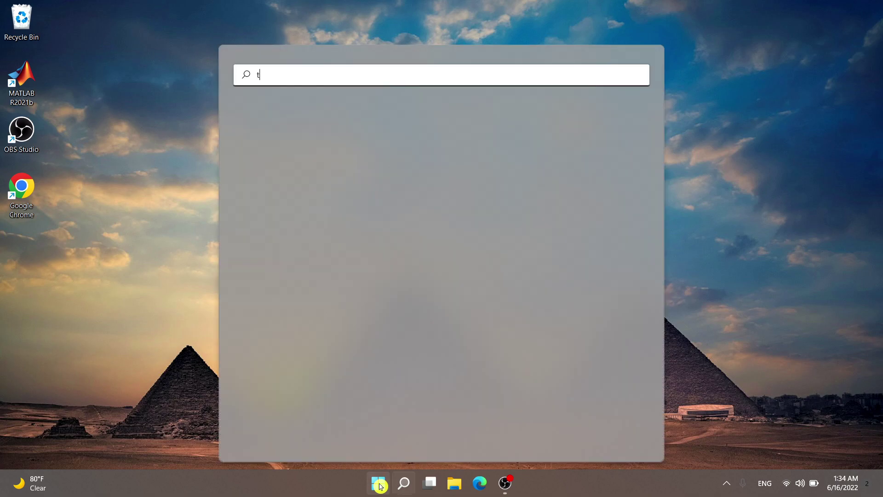
{"action": "type", "text": "ask "}
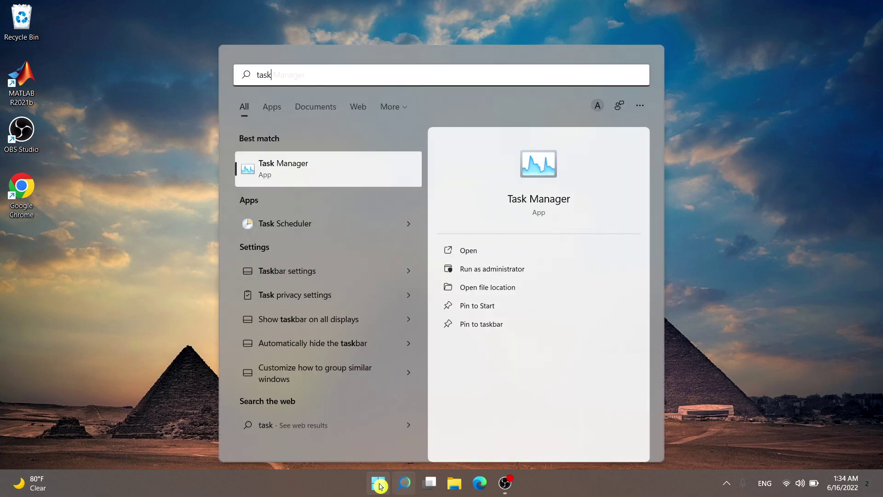
{"action": "type", "text": "man"}
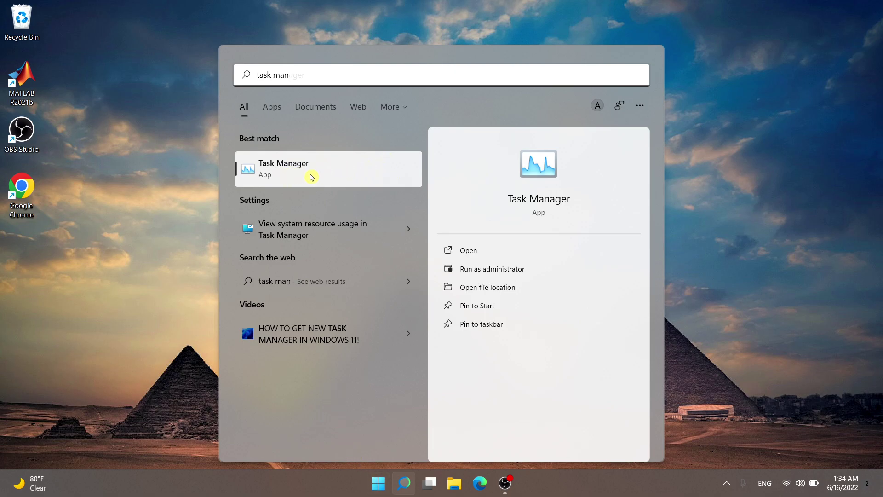
{"action": "right_click", "coordinate": [385, 175]}
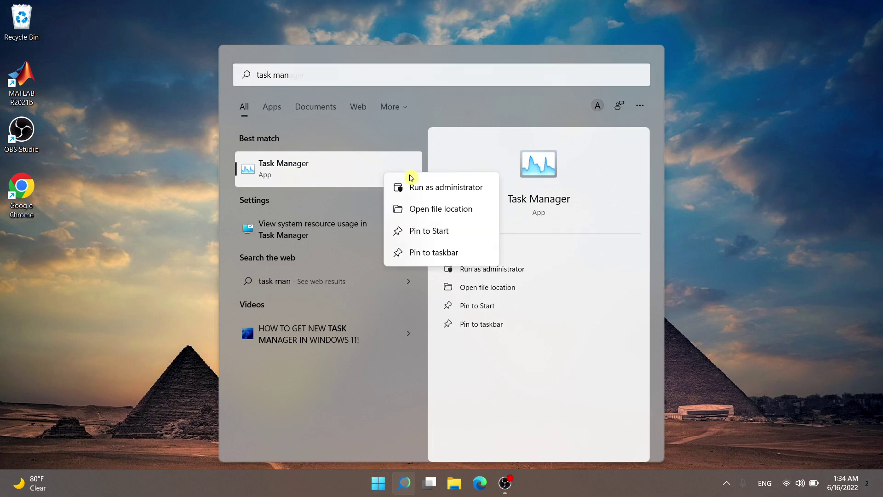
{"action": "left_click", "coordinate": [536, 393]}
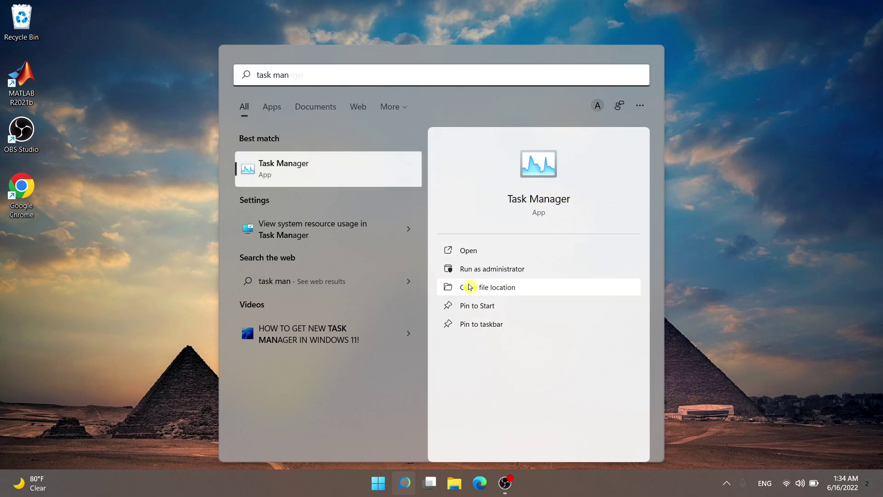
{"action": "right_click", "coordinate": [334, 167]}
{"action": "left_click", "coordinate": [354, 180]}
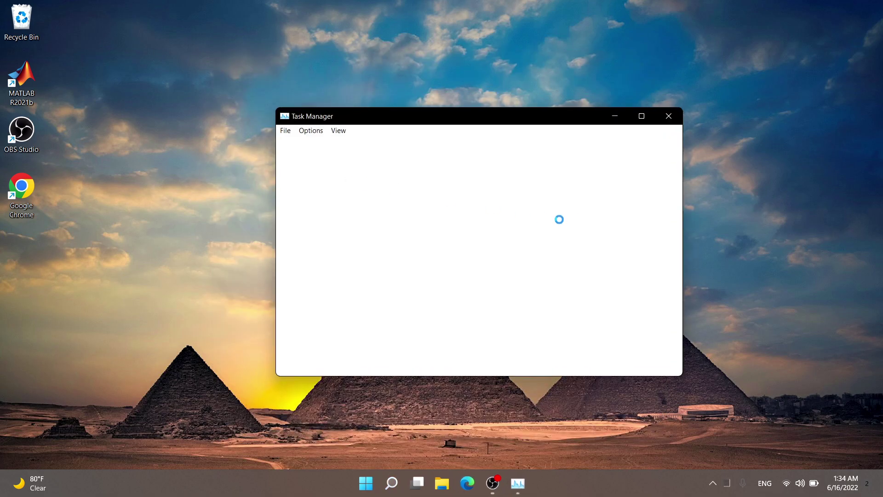
{"action": "left_click", "coordinate": [674, 118]}
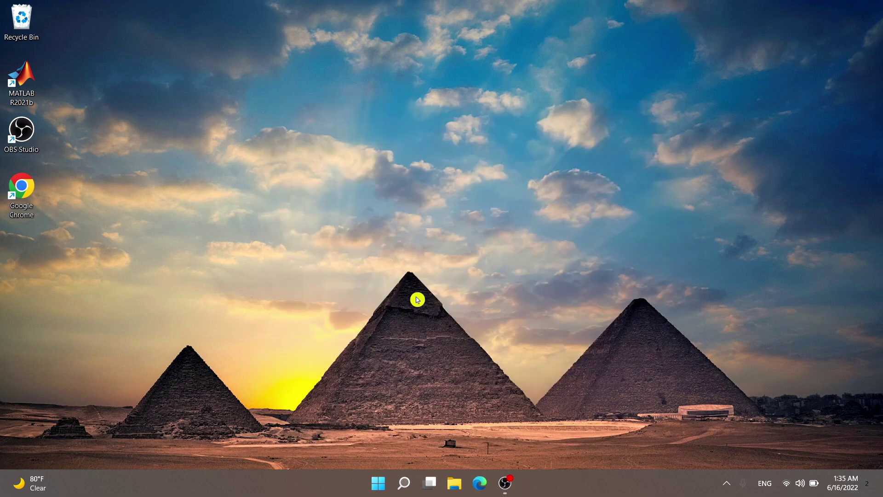
{"action": "left_click", "coordinate": [378, 483]}
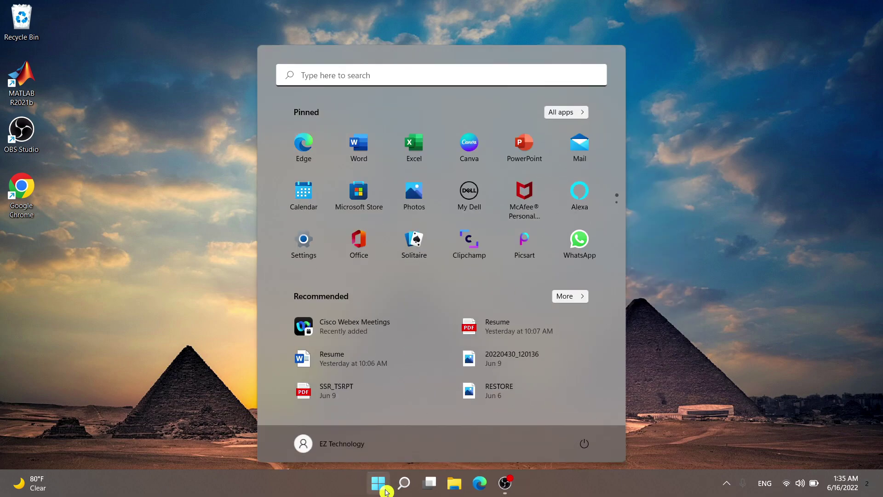
Step: Search 'cmd' and launch Command Prompt as administrator
{"action": "type", "text": "cmd"}
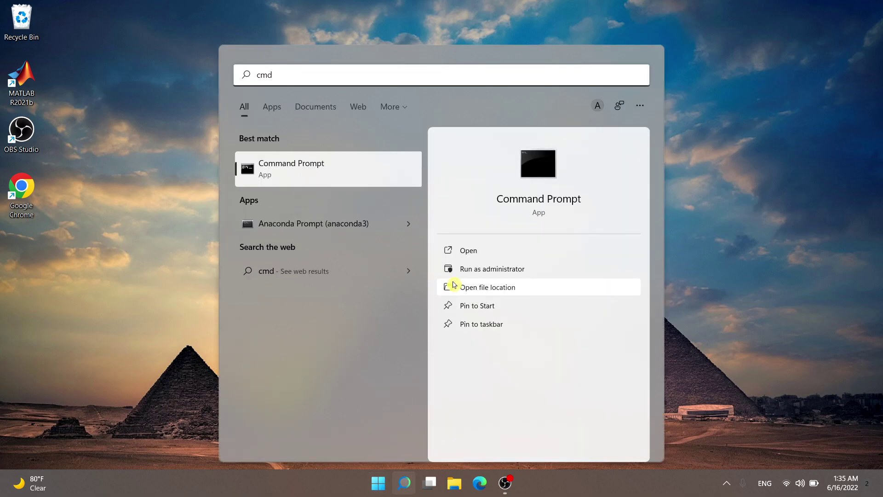
{"action": "right_click", "coordinate": [356, 167]}
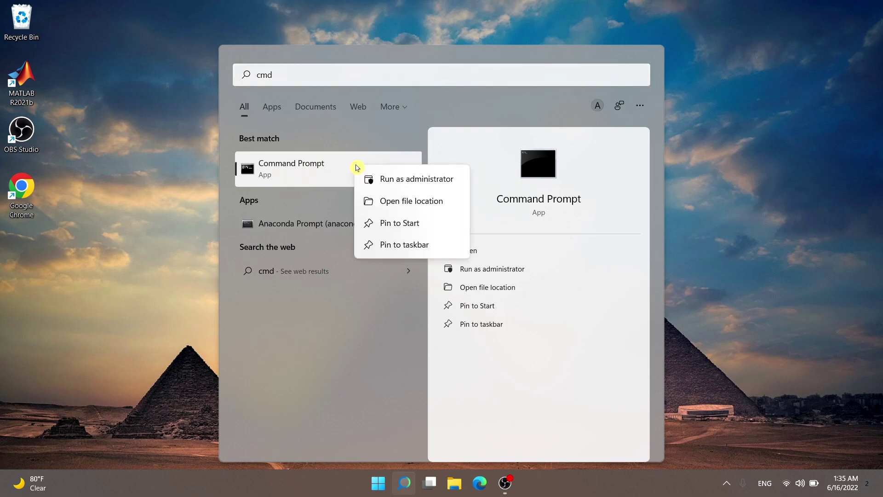
{"action": "left_click", "coordinate": [424, 179]}
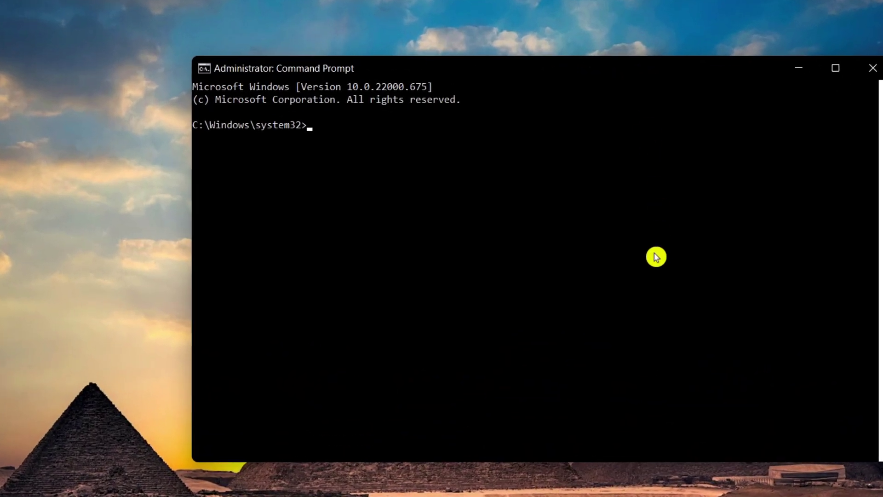
Step: Launch Task Manager with the taskmgr command, then close it and the elevated Command Prompt
{"action": "type", "text": "taskmgr"}
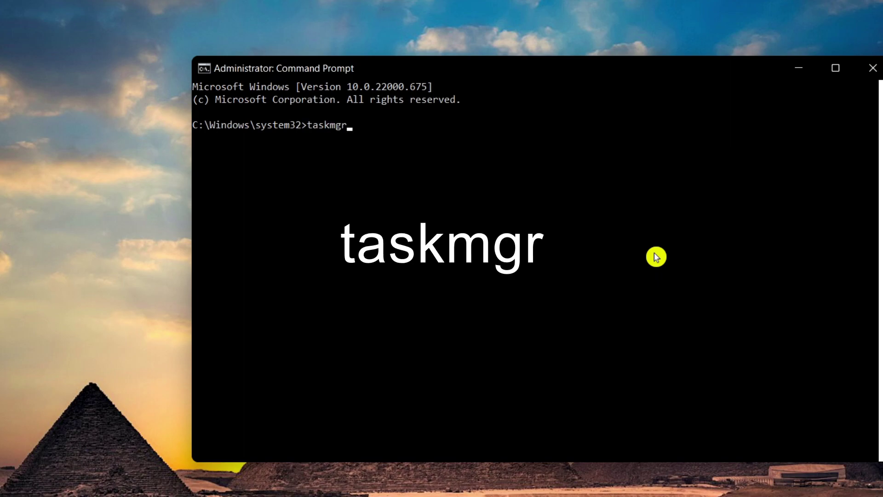
{"action": "key", "text": "Return"}
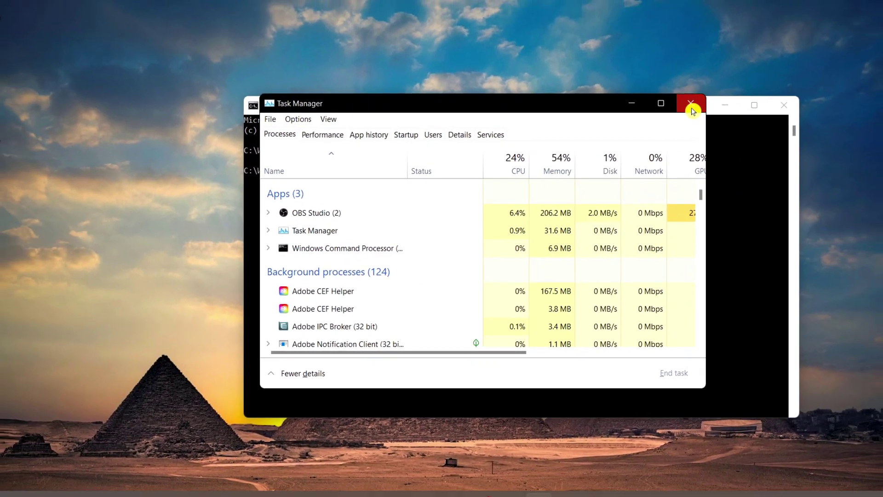
{"action": "left_click", "coordinate": [725, 85]}
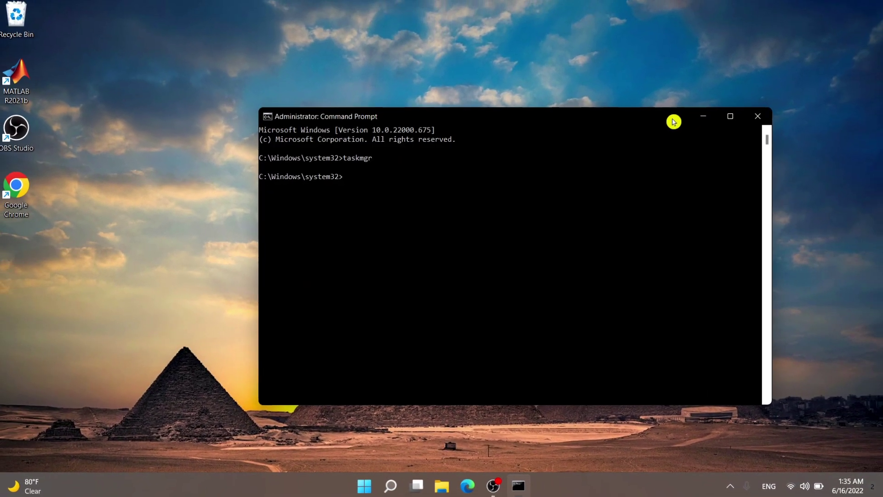
{"action": "left_click", "coordinate": [758, 123]}
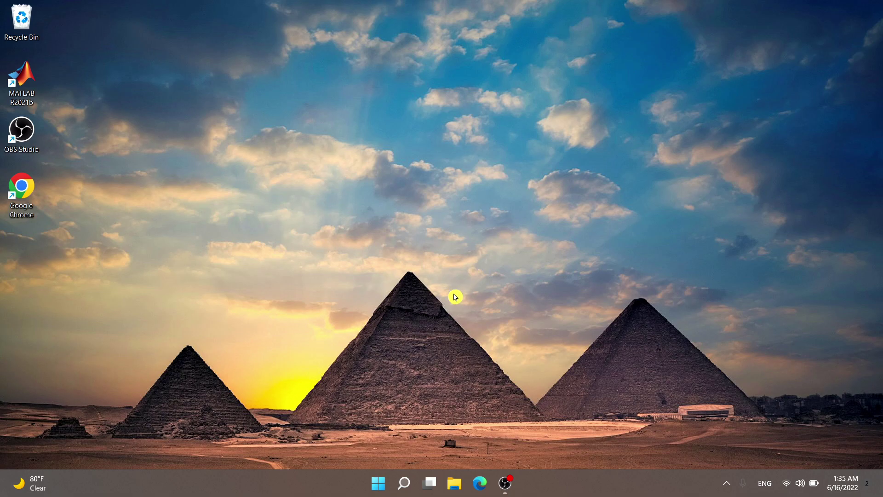
{"action": "left_click", "coordinate": [382, 485]}
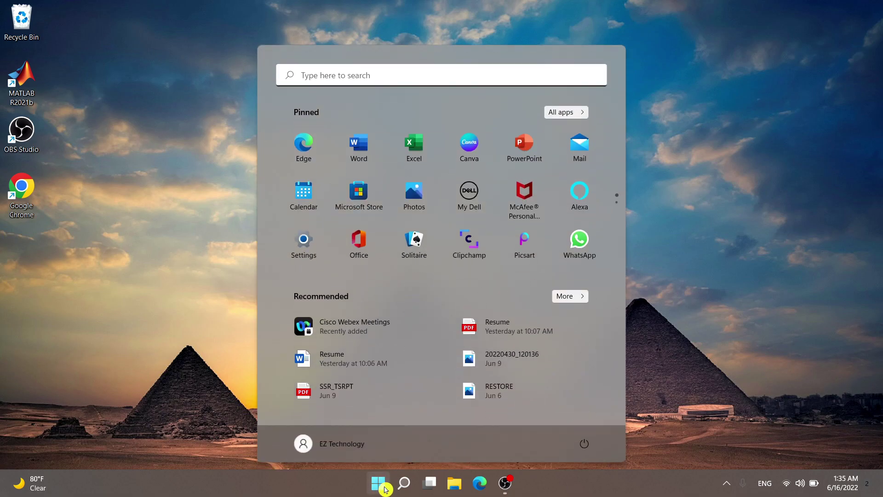
Step: Search 'task ma' and open the Task Manager result's file location in File Explorer
{"action": "type", "text": "task"}
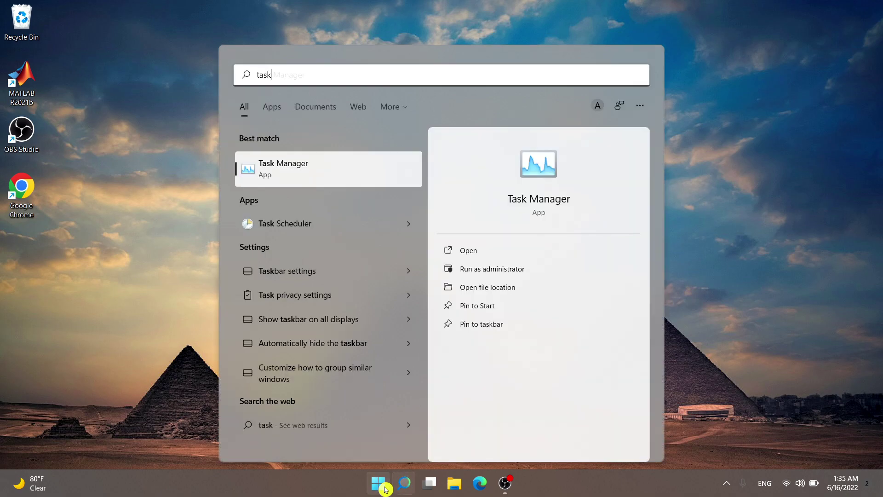
{"action": "type", "text": " man"}
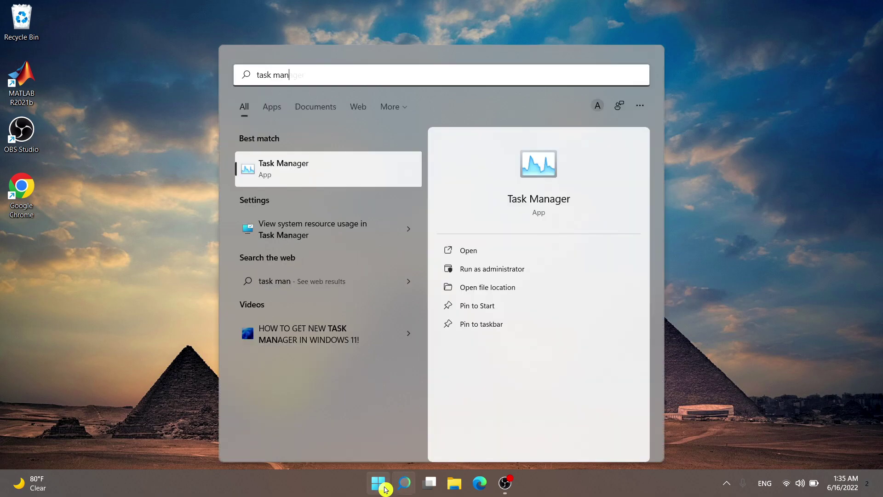
{"action": "right_click", "coordinate": [352, 174]}
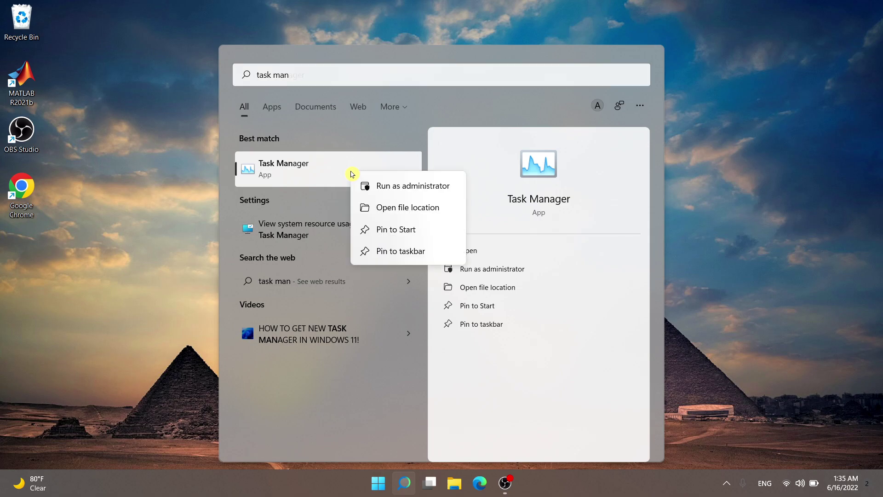
{"action": "left_click", "coordinate": [426, 211]}
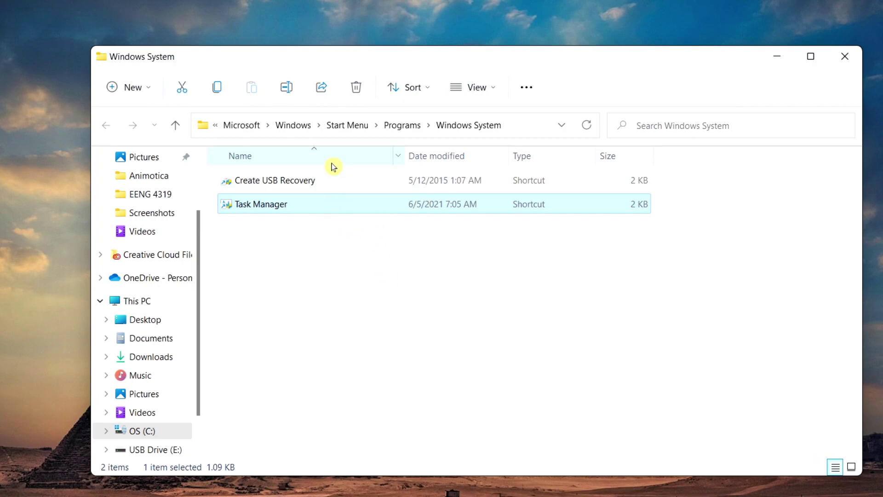
Step: Follow the Task Manager shortcut to its target Taskmgr file in C:\Windows\system32
{"action": "right_click", "coordinate": [324, 209]}
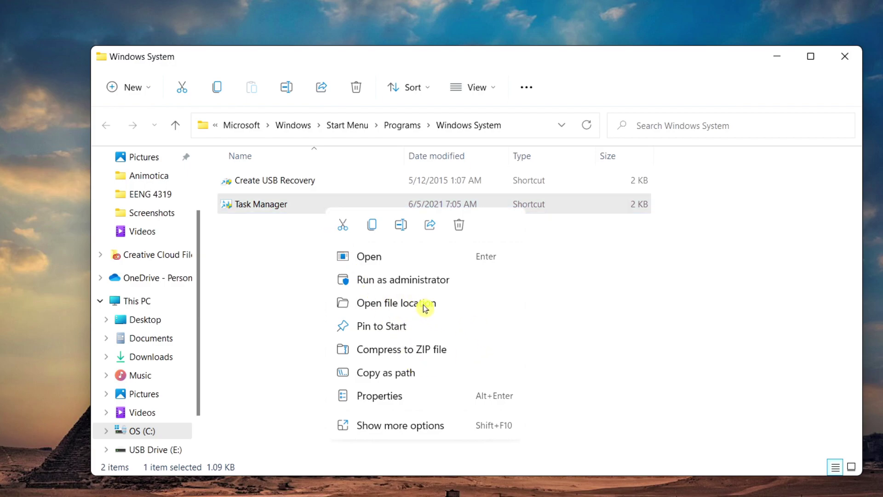
{"action": "left_click", "coordinate": [384, 428]}
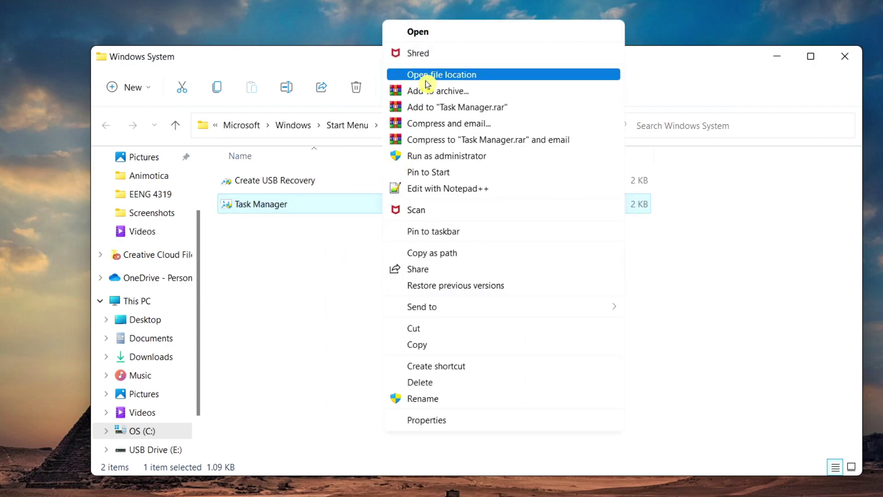
{"action": "left_click", "coordinate": [502, 82]}
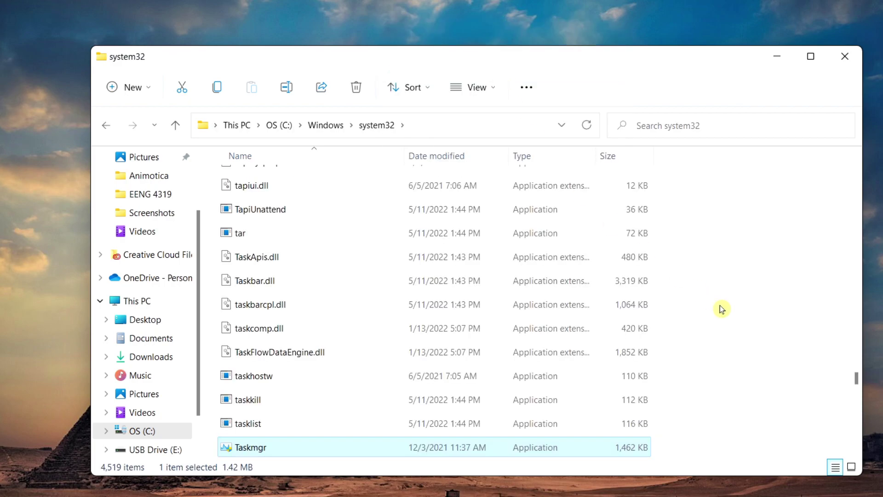
Step: Send Taskmgr to Desktop (create shortcut), then close the system32 Explorer window
{"action": "scroll", "coordinate": [721, 309], "scroll_direction": "down", "scroll_amount": 1}
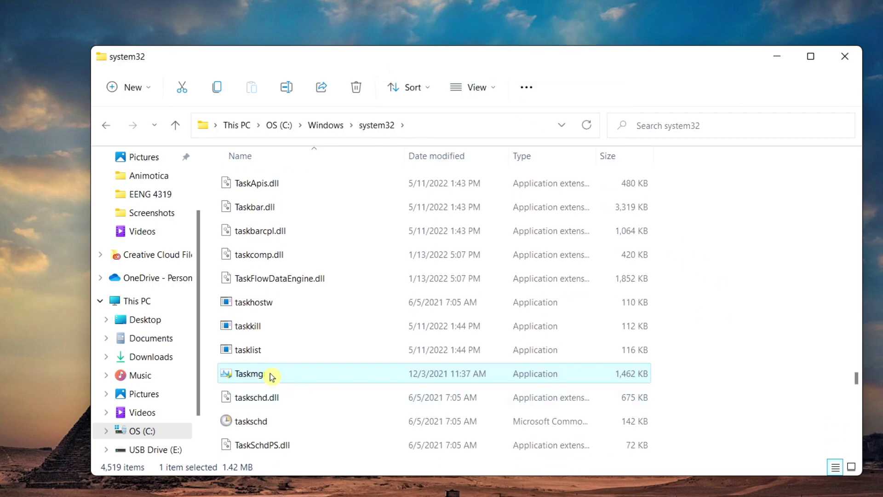
{"action": "mouse_move", "coordinate": [314, 380]}
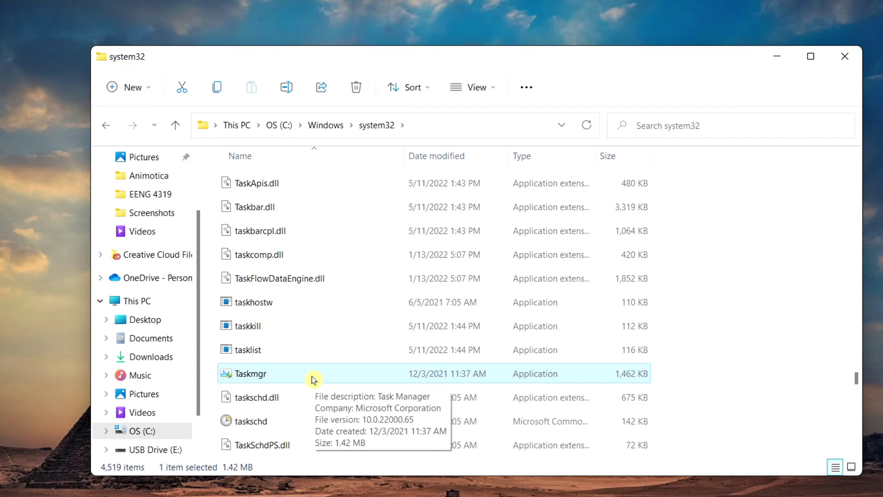
{"action": "right_click", "coordinate": [314, 380]}
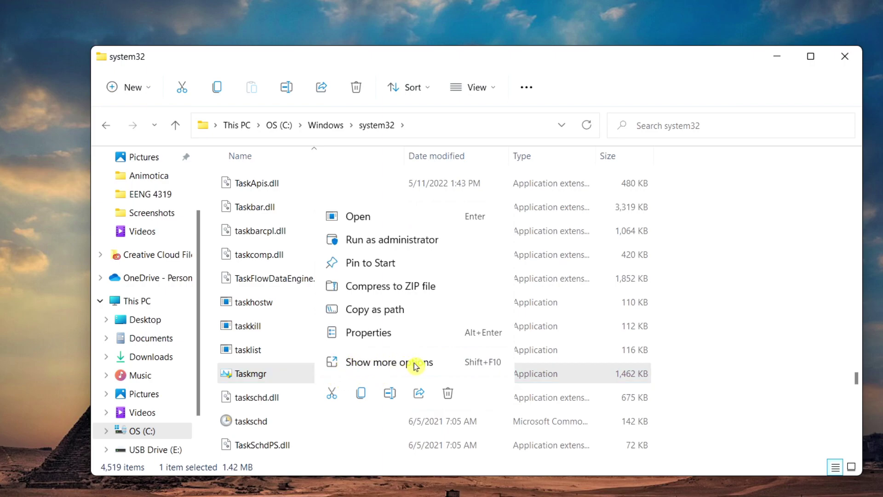
{"action": "left_click", "coordinate": [445, 366]}
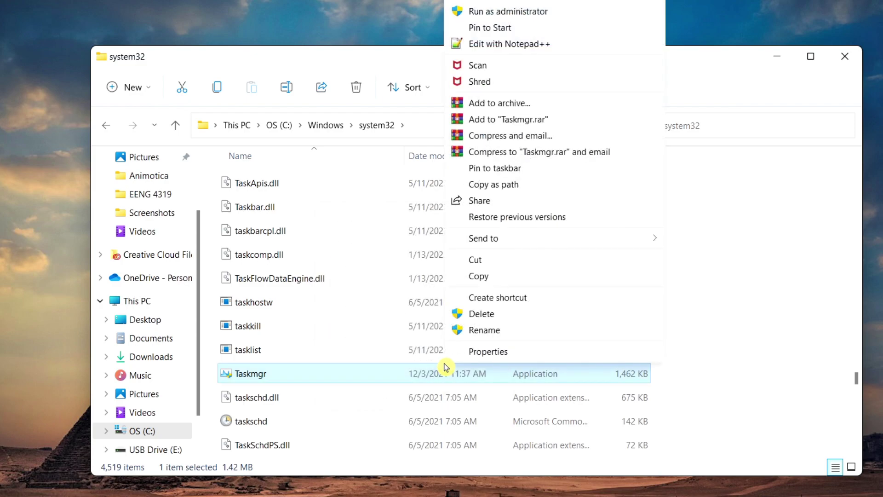
{"action": "mouse_move", "coordinate": [572, 243]}
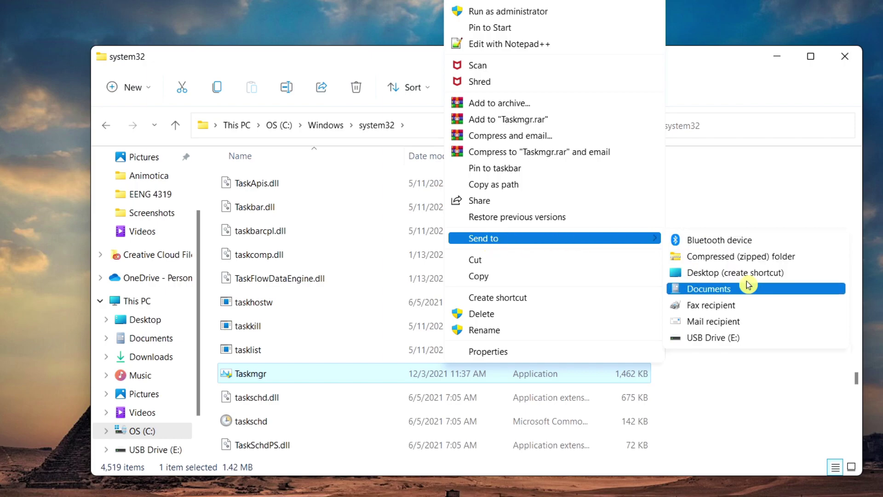
{"action": "left_click", "coordinate": [785, 281]}
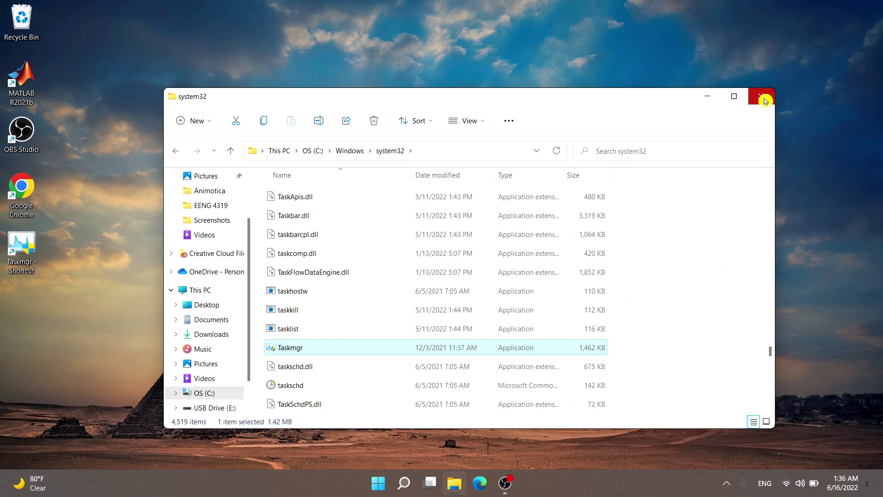
{"action": "left_click", "coordinate": [763, 100]}
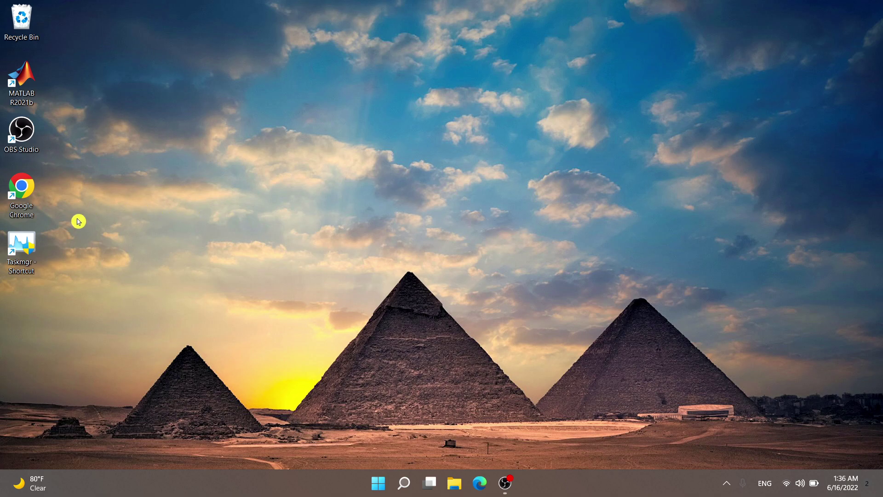
Step: Open Properties for the Taskmgr - Shortcut icon on the desktop
{"action": "left_click", "coordinate": [20, 246]}
{"action": "right_click", "coordinate": [20, 246]}
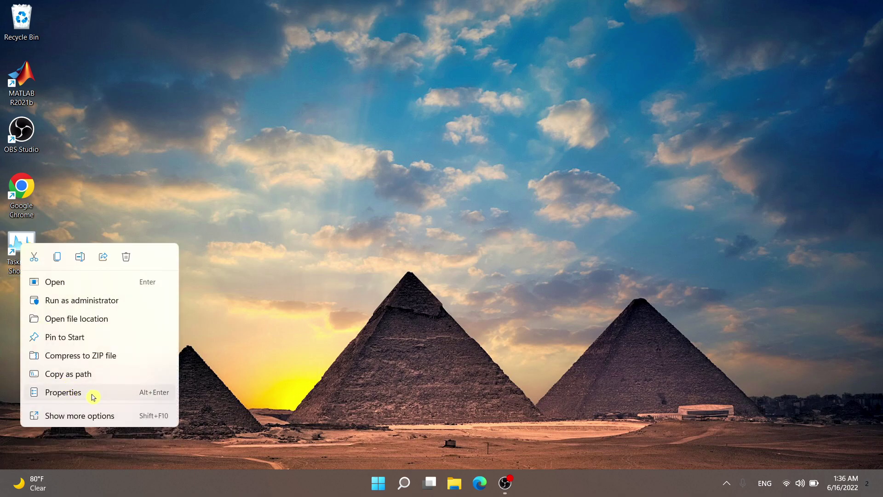
{"action": "left_click", "coordinate": [98, 417]}
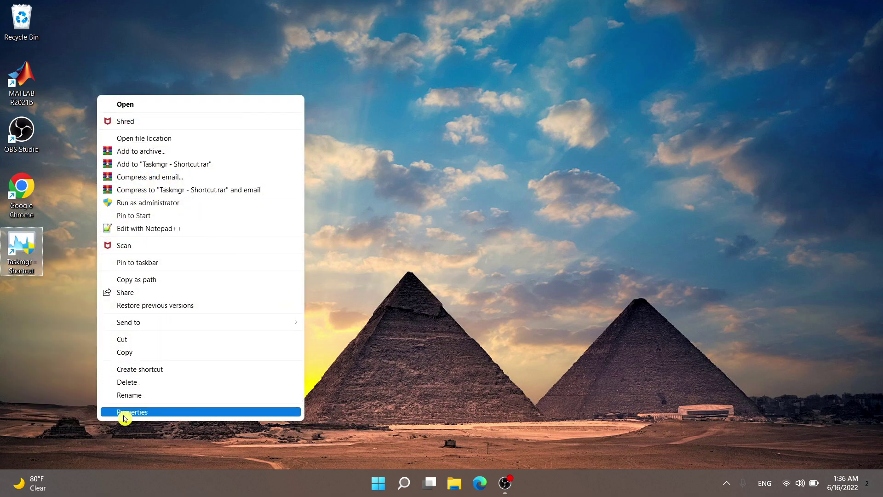
{"action": "left_click", "coordinate": [165, 414]}
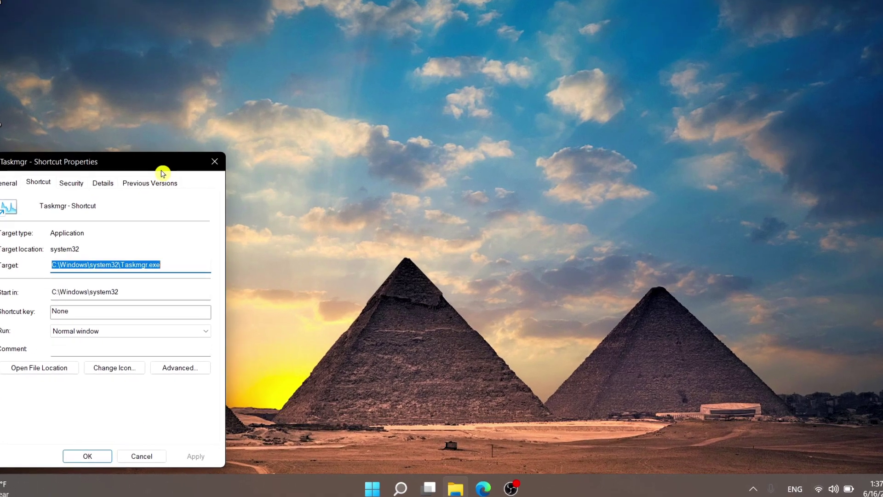
Step: Enable Run as administrator in the shortcut's Advanced settings, then apply and confirm with OK
{"action": "left_click_drag", "start_coordinate": [184, 184], "coordinate": [501, 157]}
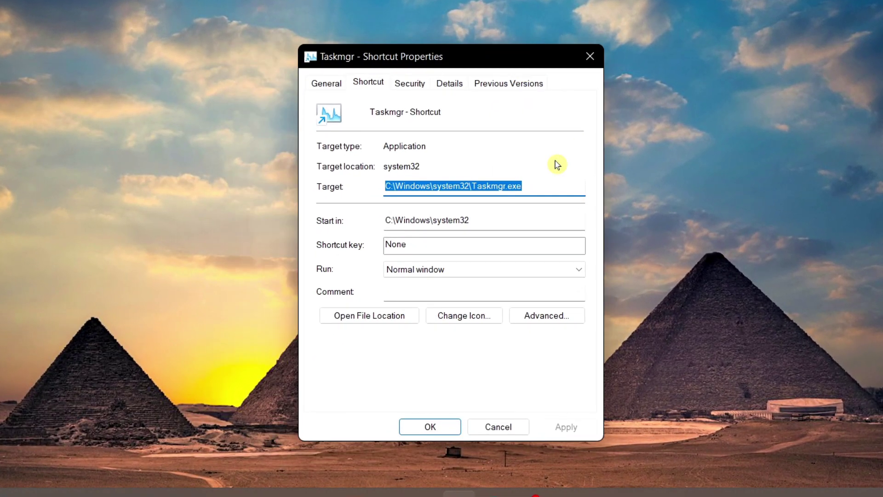
{"action": "left_click", "coordinate": [563, 321]}
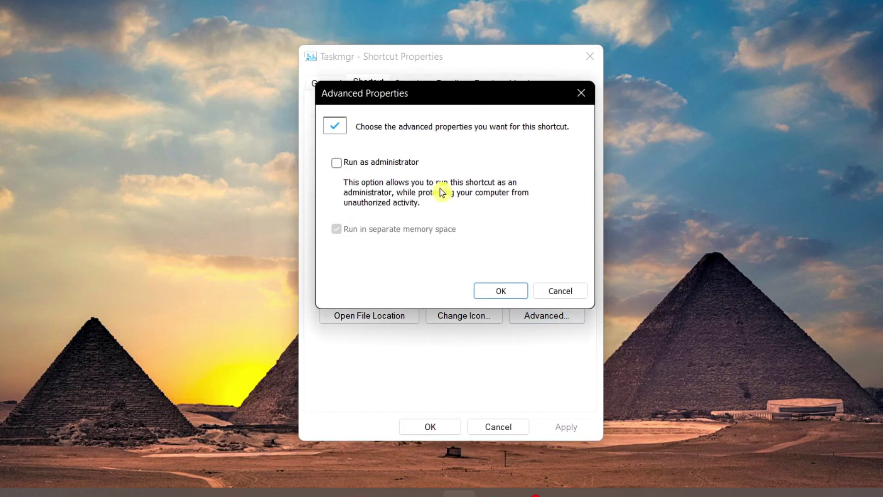
{"action": "left_click", "coordinate": [339, 168]}
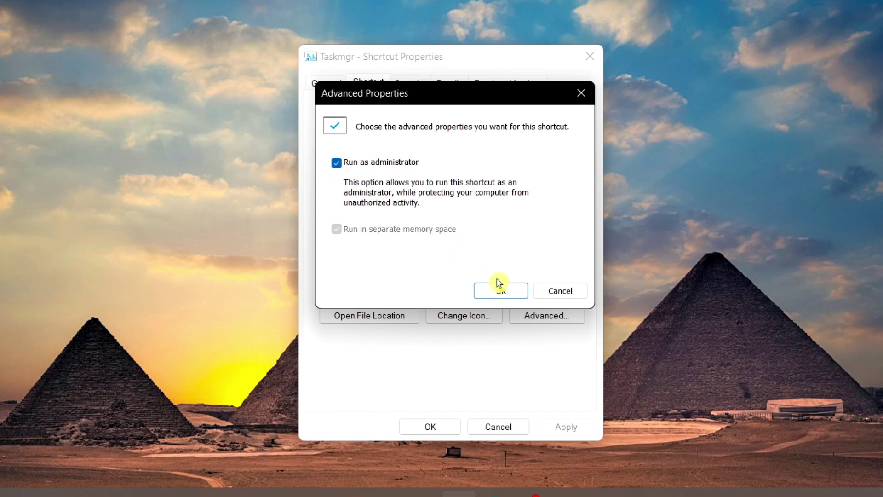
{"action": "left_click", "coordinate": [512, 293]}
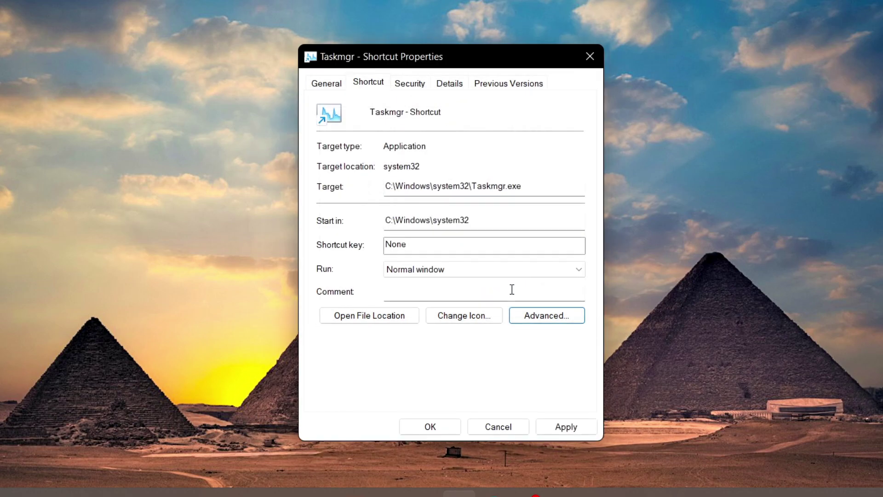
{"action": "left_click", "coordinate": [566, 426]}
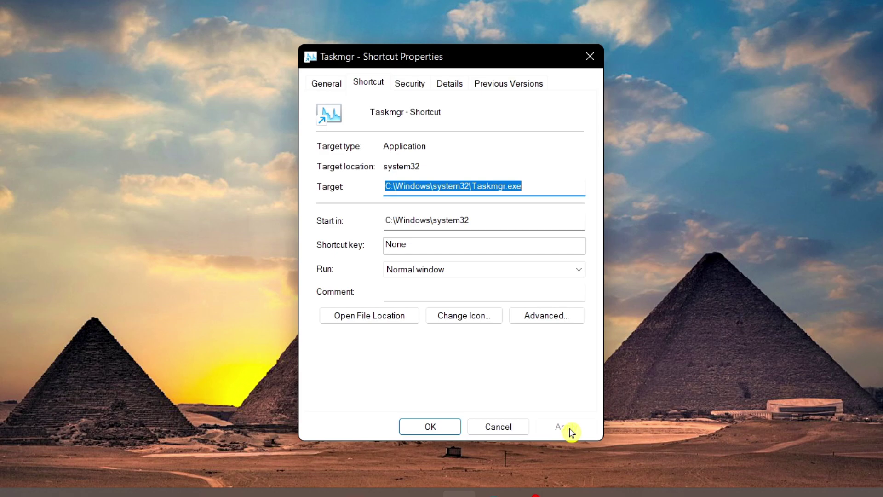
{"action": "left_click", "coordinate": [435, 428]}
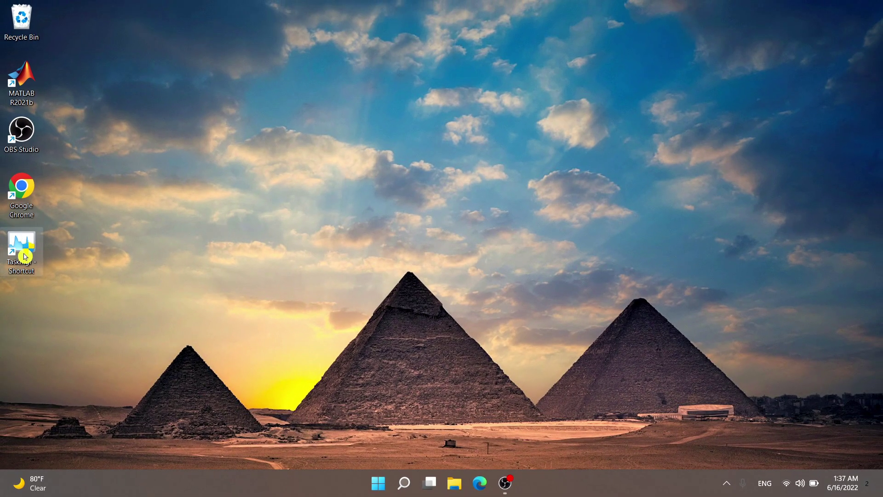
{"action": "double_click", "coordinate": [29, 249]}
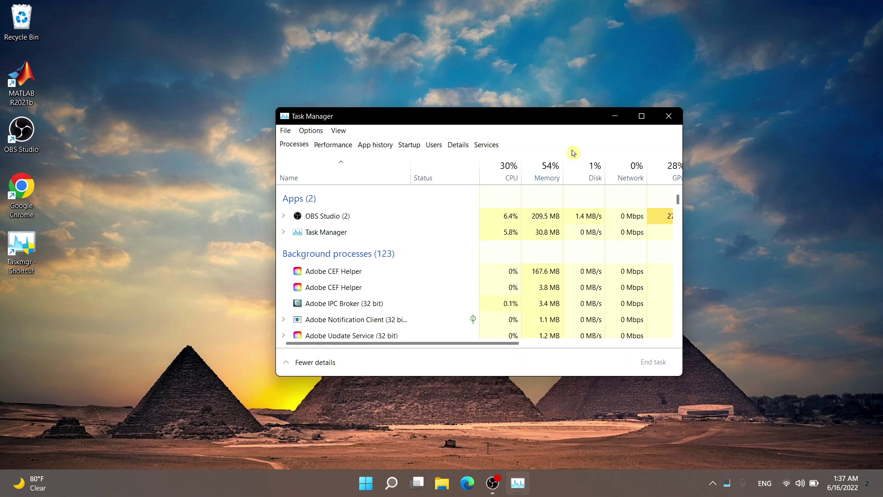
{"action": "left_click", "coordinate": [668, 116]}
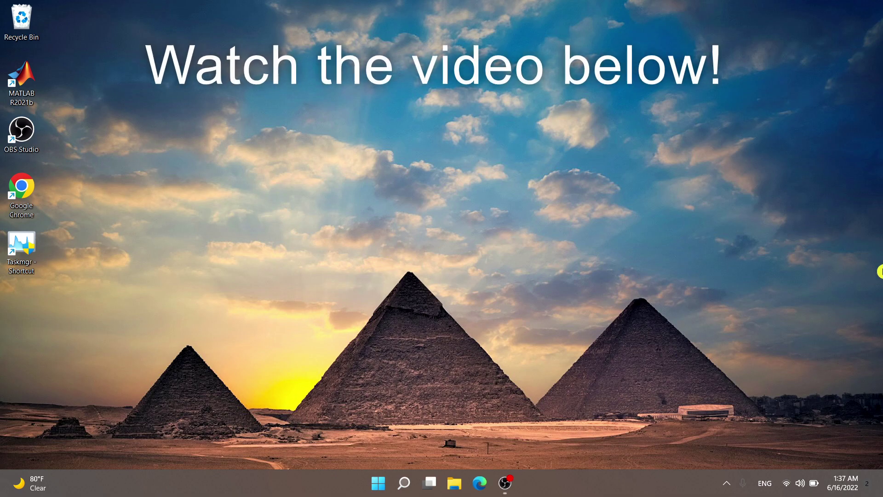